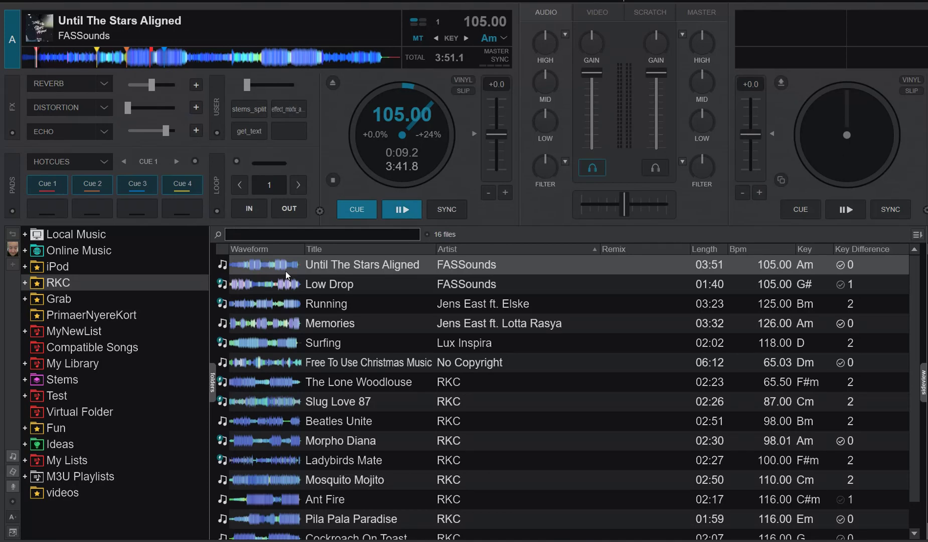
- Check the browser column list, then add a new color rule in Instant Filters
{"action": "right_click", "coordinate": [463, 251]}
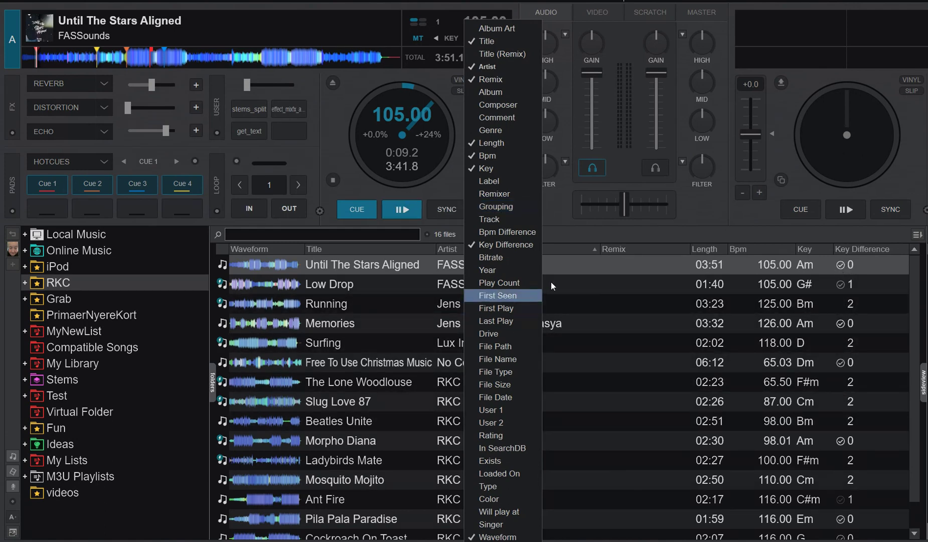
{"action": "left_click", "coordinate": [558, 236]}
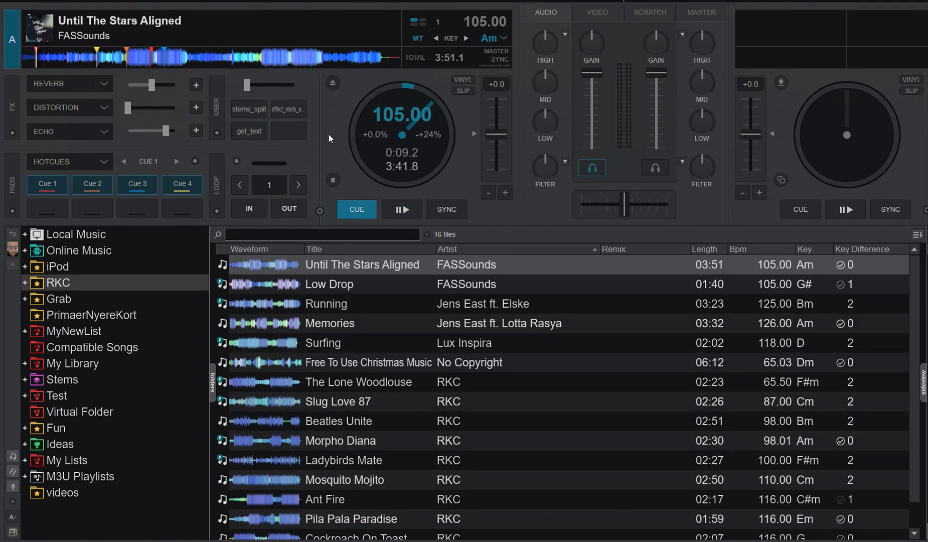
{"action": "left_click", "coordinate": [917, 236]}
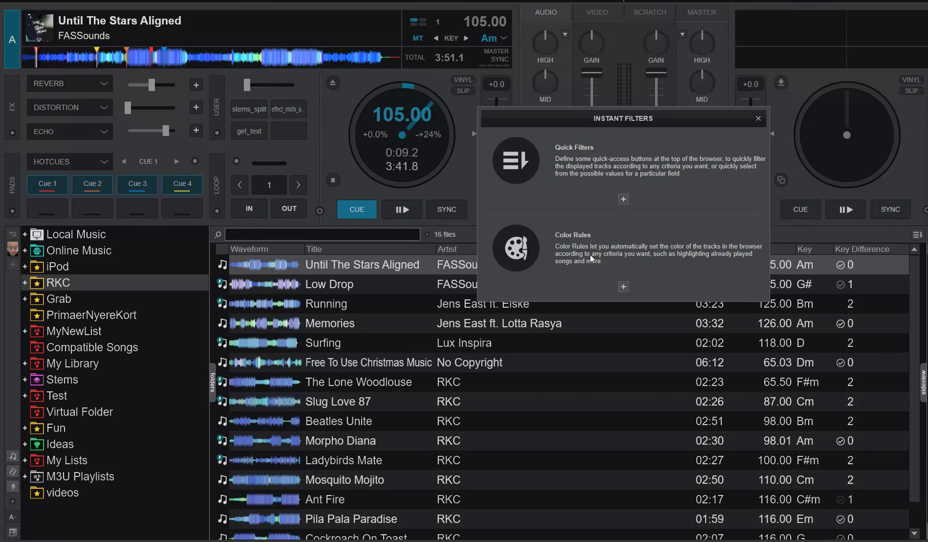
{"action": "left_click", "coordinate": [622, 286]}
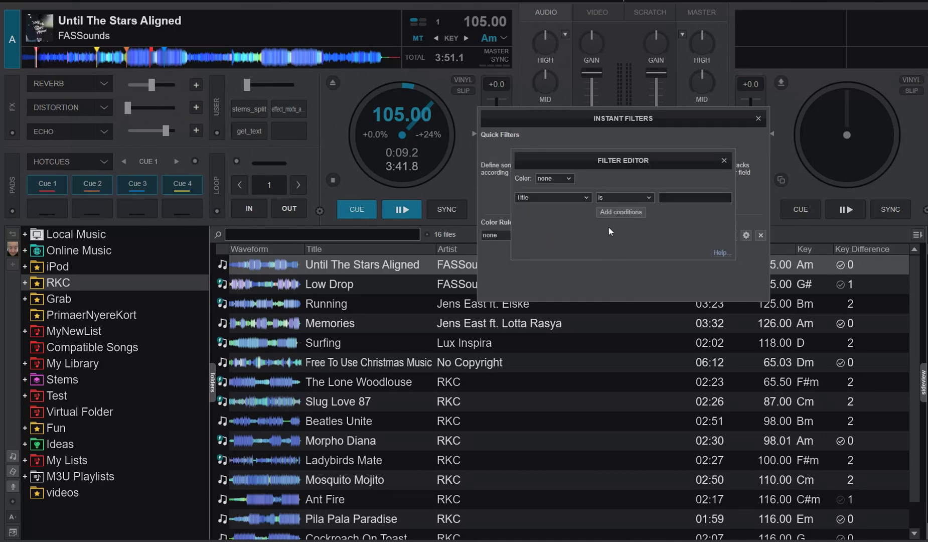
- Set the new color rule's colour to magenta and open its field list
{"action": "left_click", "coordinate": [571, 178]}
{"action": "left_click", "coordinate": [572, 186]}
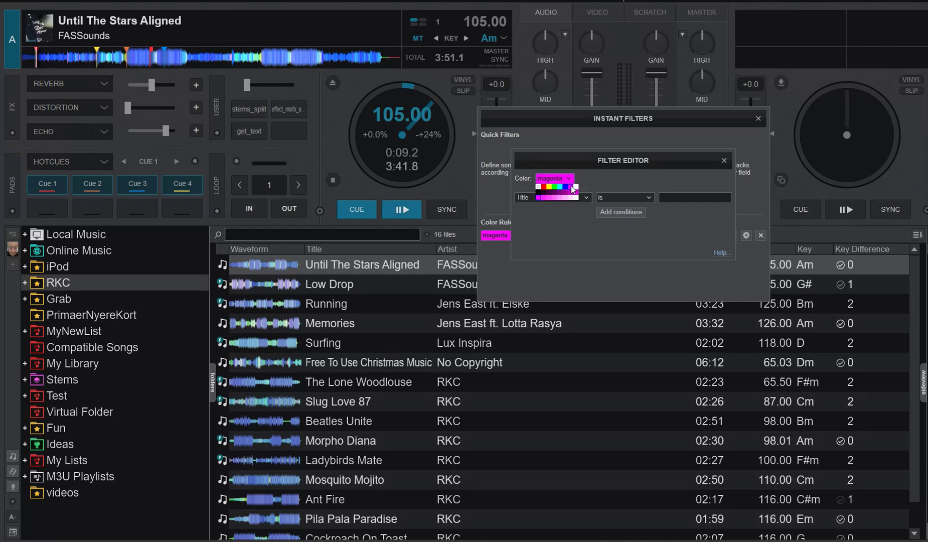
{"action": "left_click", "coordinate": [600, 181]}
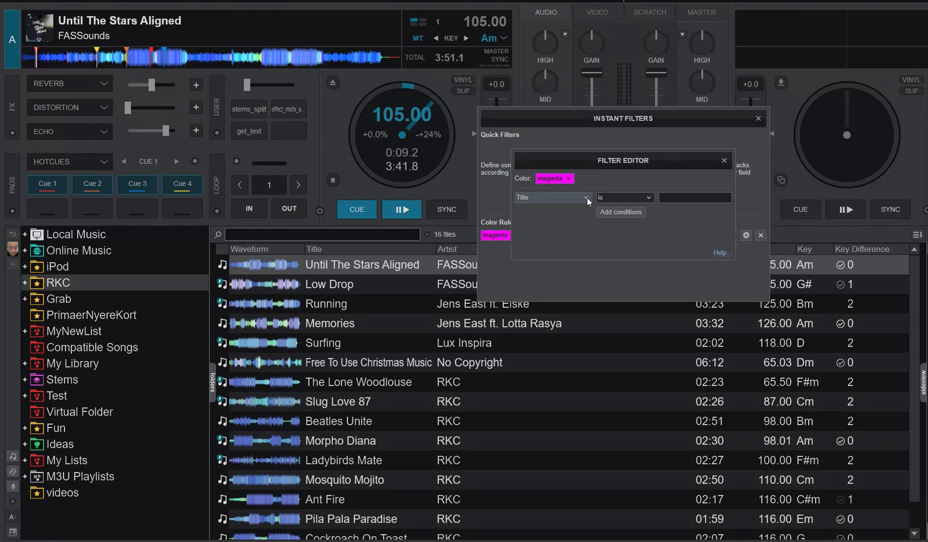
{"action": "left_click", "coordinate": [587, 197]}
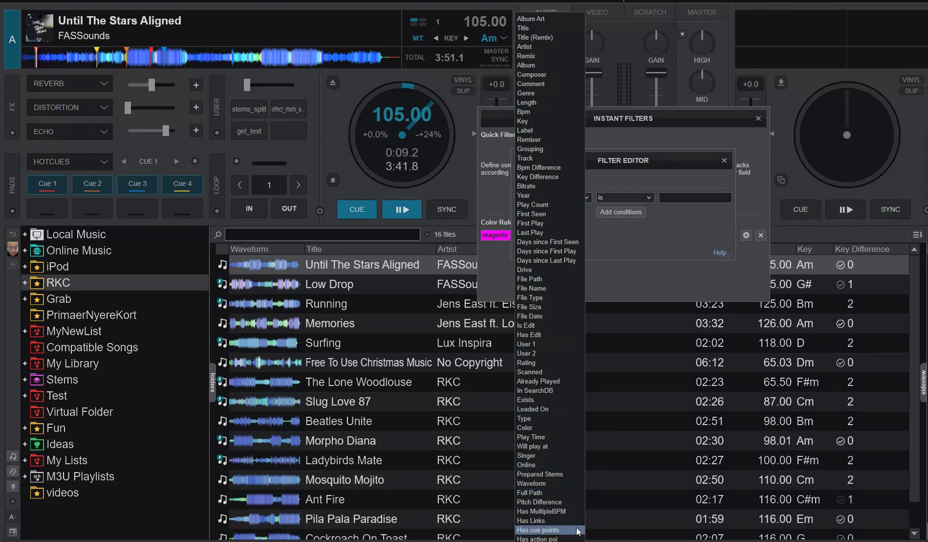
- Make the rule test Has cue points = 0, turning Pila Pala Paradise magenta
{"action": "left_click", "coordinate": [538, 530]}
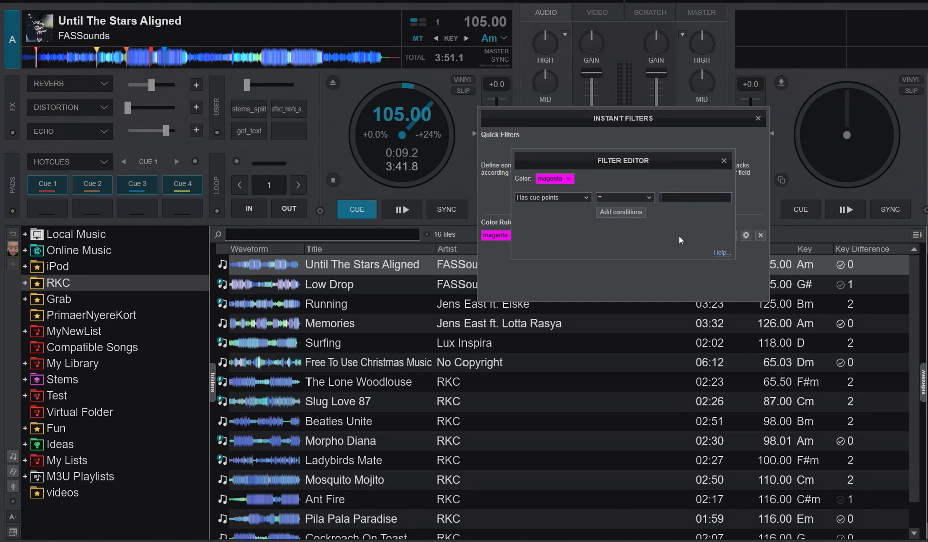
{"action": "type", "text": "0"}
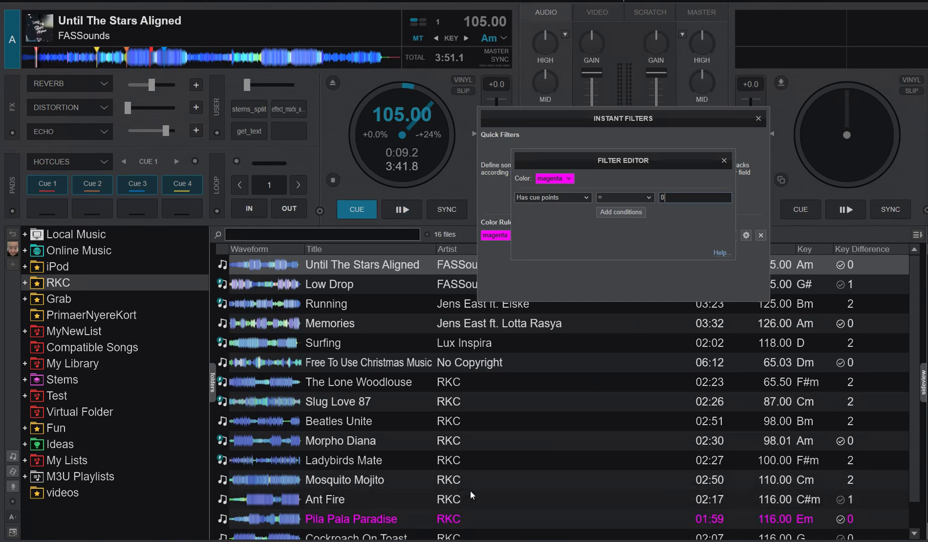
- Close the Filter Editor and load Pila Pala Paradise onto deck A
{"action": "left_click", "coordinate": [724, 160]}
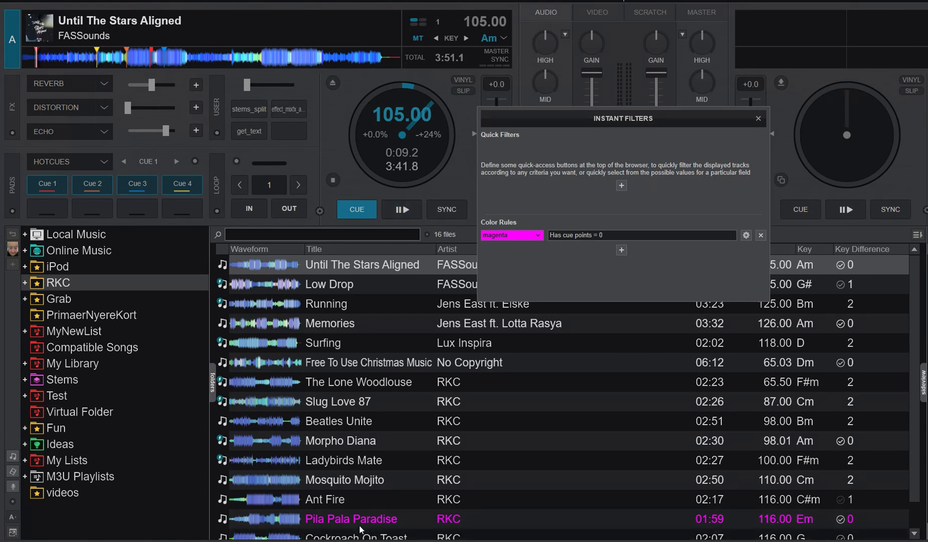
{"action": "left_click_drag", "start_coordinate": [359, 521], "coordinate": [313, 179]}
{"action": "left_click", "coordinate": [298, 209]}
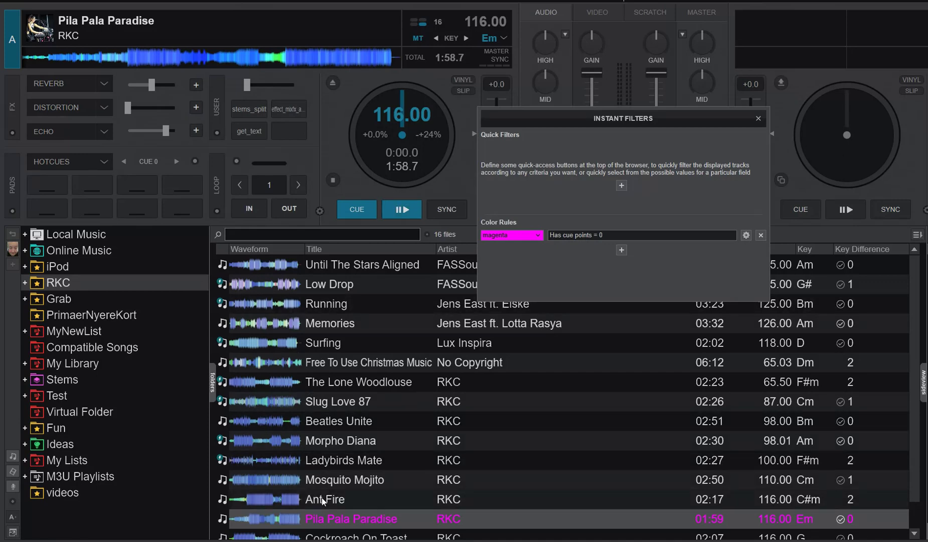
- Load Ant Fire, Ladybirds Mate and finally Morpho Diana onto deck A
{"action": "left_click_drag", "start_coordinate": [337, 498], "coordinate": [323, 162]}
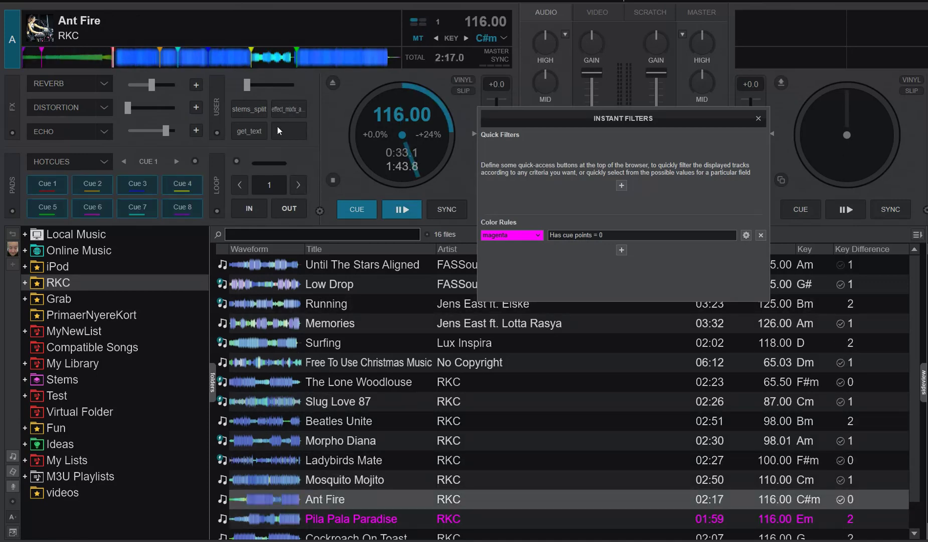
{"action": "left_click_drag", "start_coordinate": [321, 460], "coordinate": [323, 155]}
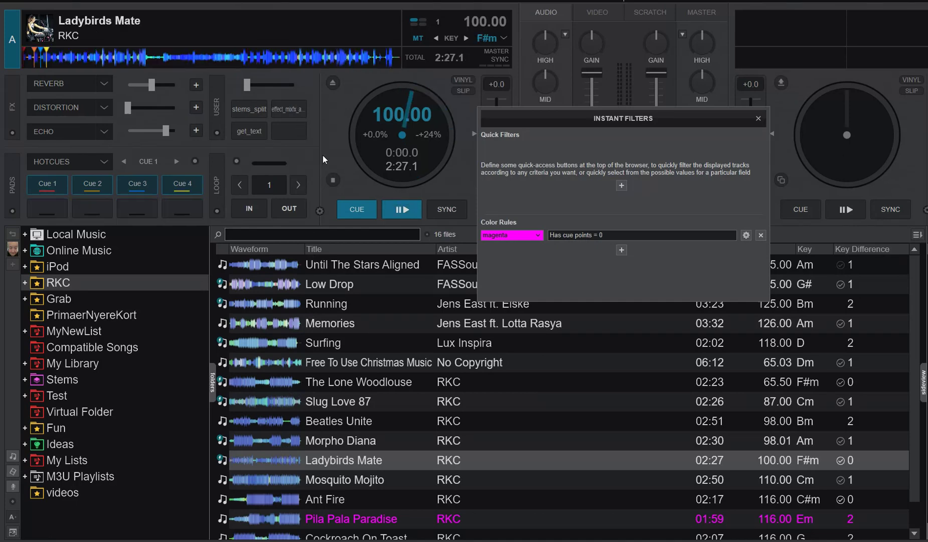
{"action": "left_click_drag", "start_coordinate": [321, 440], "coordinate": [328, 160]}
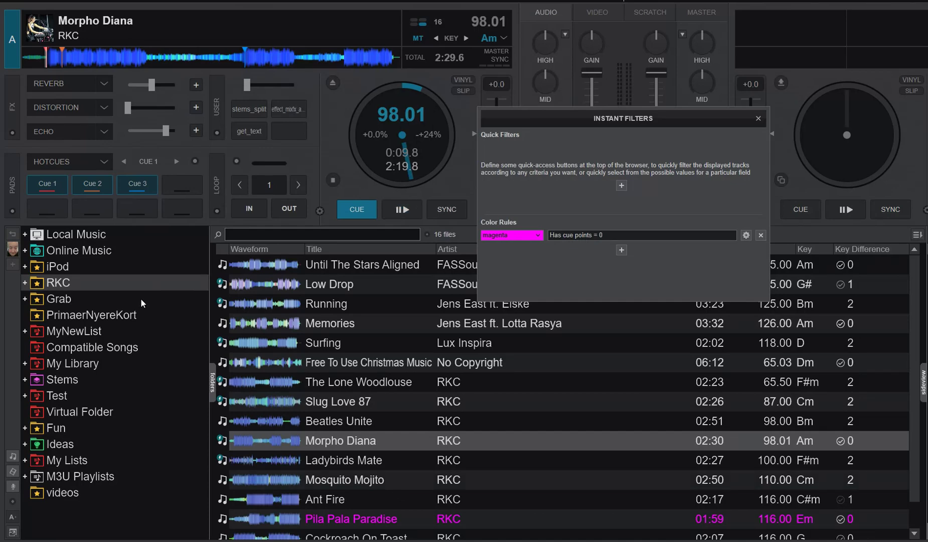
- Browse the PrimaerNyereKort tracks, finding Shivers, Hold Me Closer and Elskovspony in magenta
{"action": "left_click", "coordinate": [178, 314]}
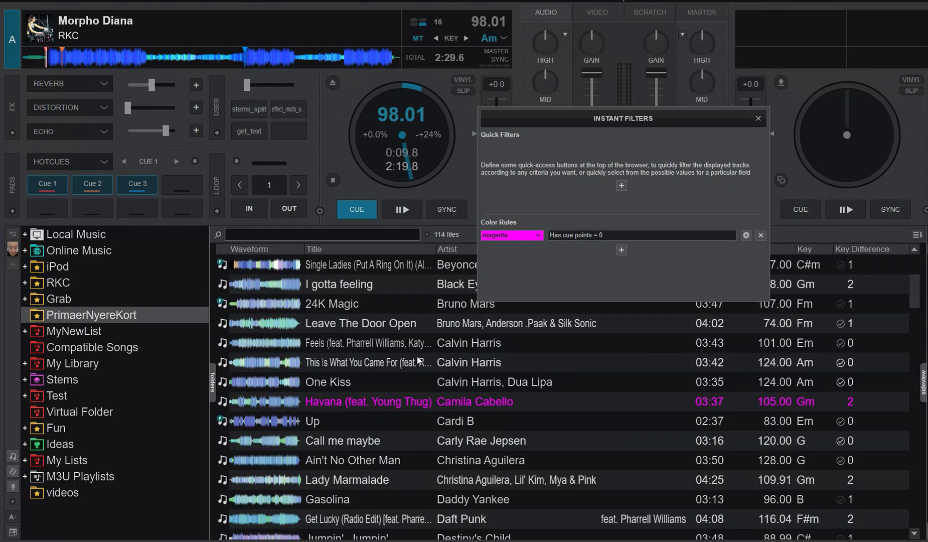
{"action": "scroll", "coordinate": [418, 360], "scroll_direction": "down", "scroll_amount": 4}
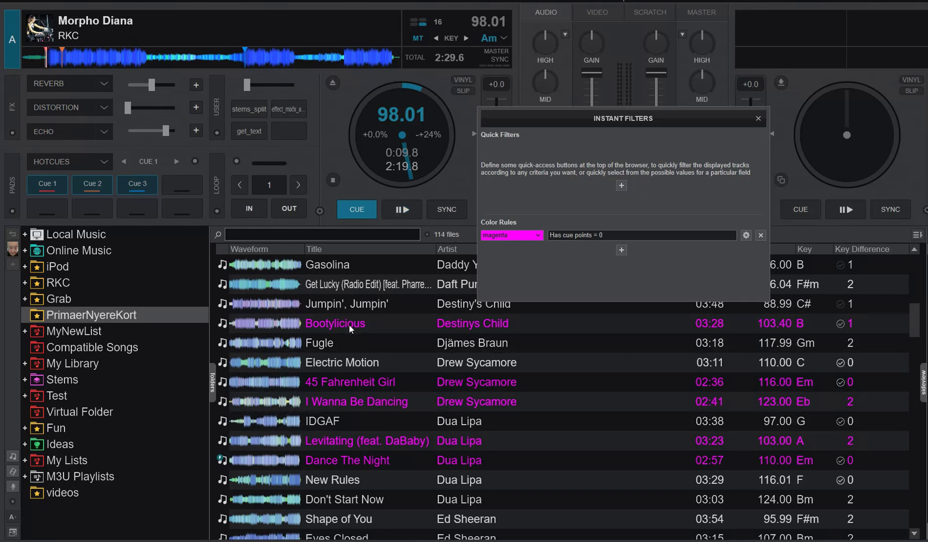
{"action": "scroll", "coordinate": [370, 394], "scroll_direction": "down", "scroll_amount": 3}
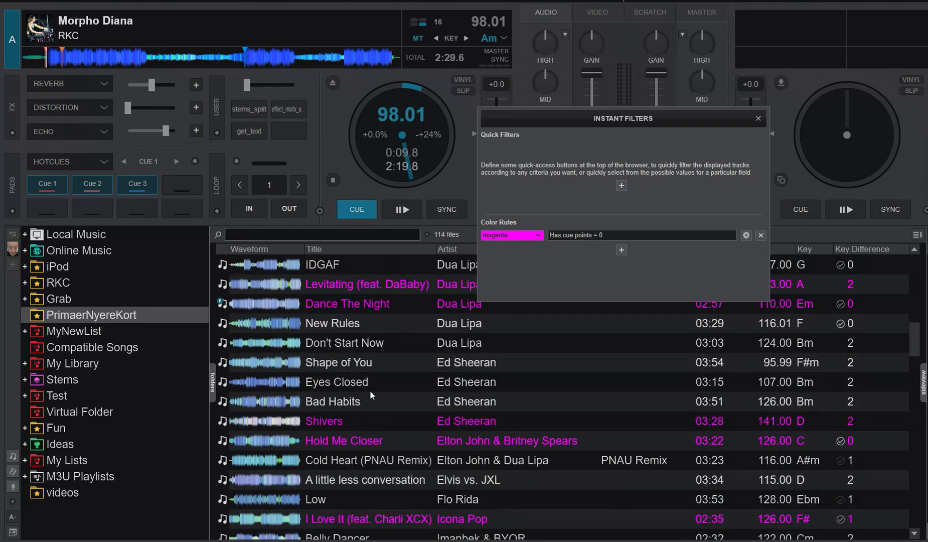
{"action": "scroll", "coordinate": [371, 395], "scroll_direction": "down", "scroll_amount": 1}
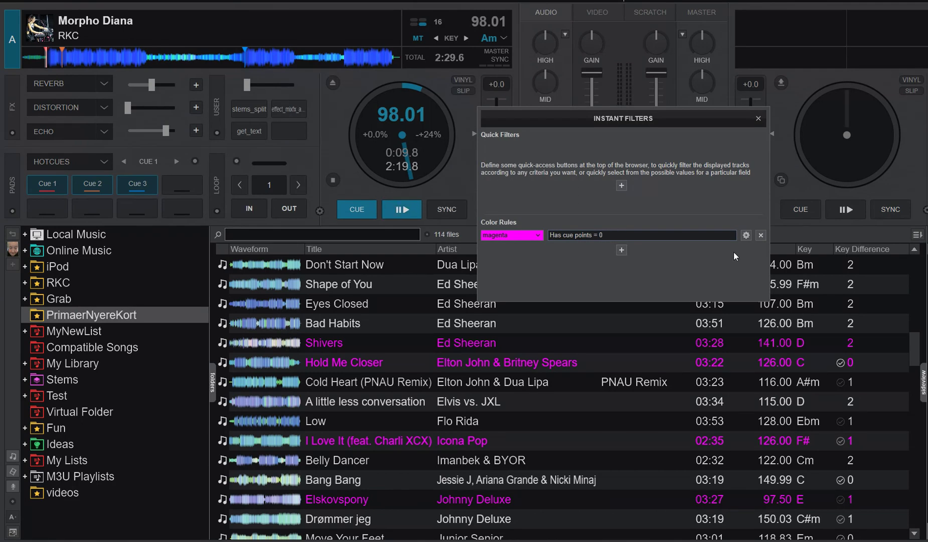
- Change the rule's value from 0 to 1, briefly trying 0 again
{"action": "key", "text": "BackSpace"}
{"action": "type", "text": "1"}
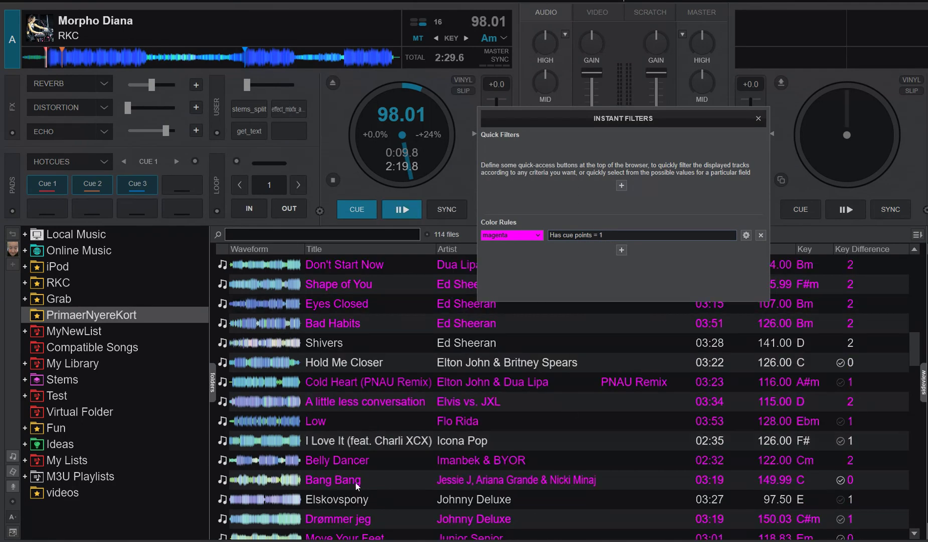
{"action": "key", "text": "BackSpace"}
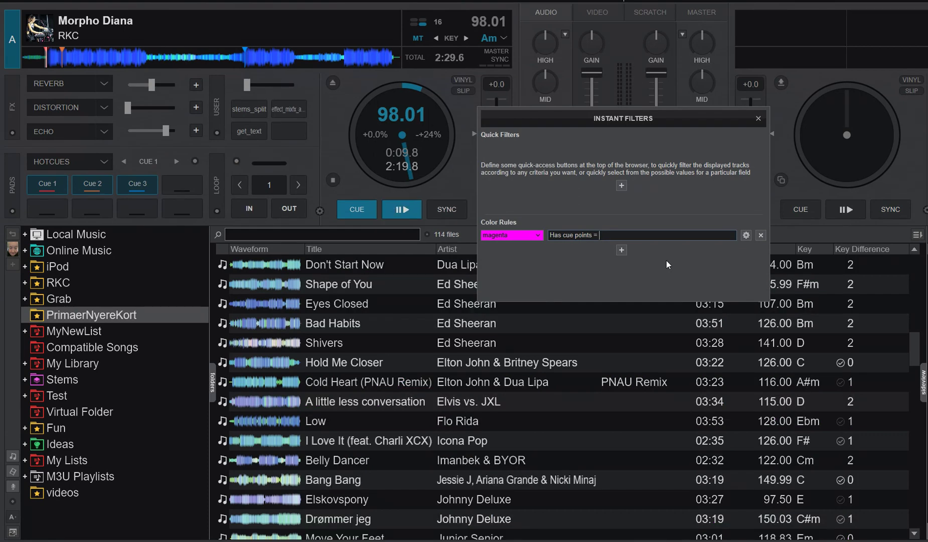
{"action": "type", "text": "0"}
{"action": "type", "text": "1"}
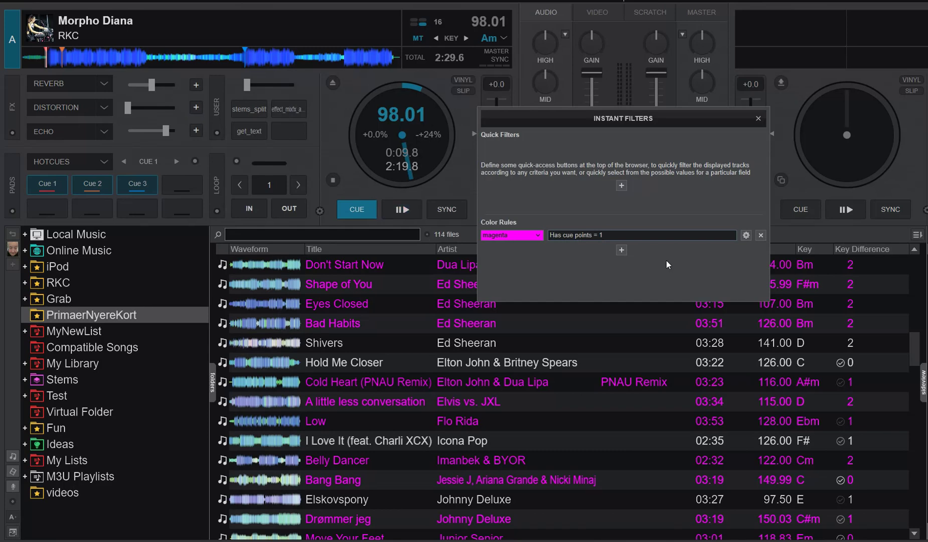
- Show Online Music > Deezer > Favorite Tracks and set the rule value back to 0
{"action": "left_click", "coordinate": [25, 251]}
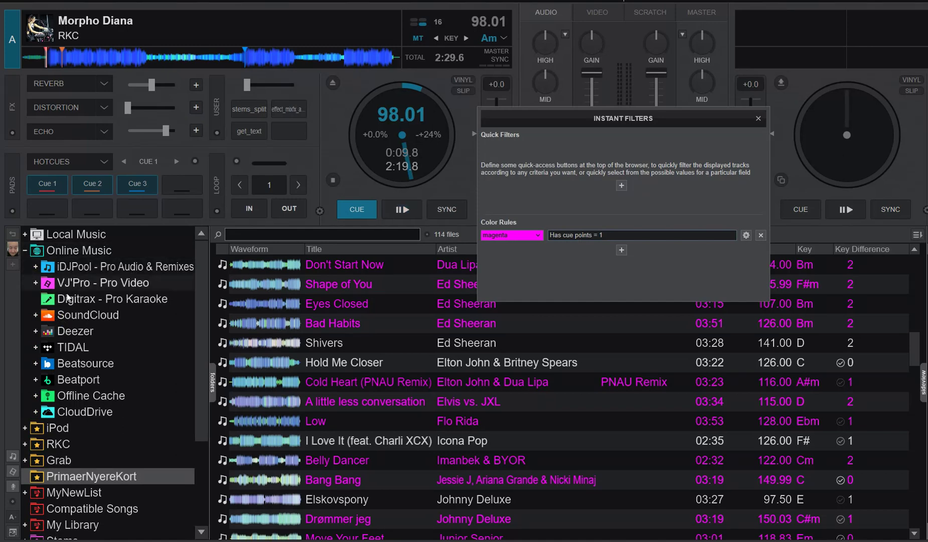
{"action": "left_click", "coordinate": [35, 331]}
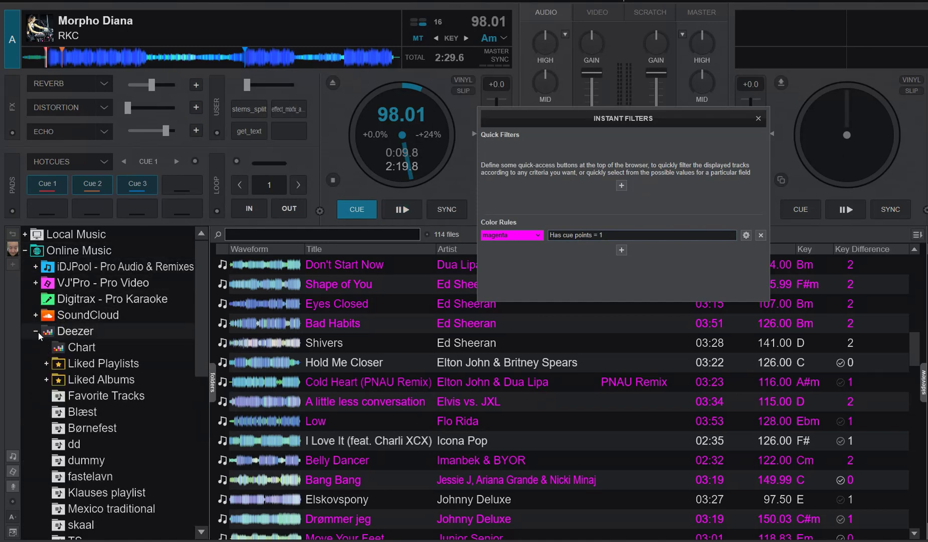
{"action": "left_click", "coordinate": [97, 400]}
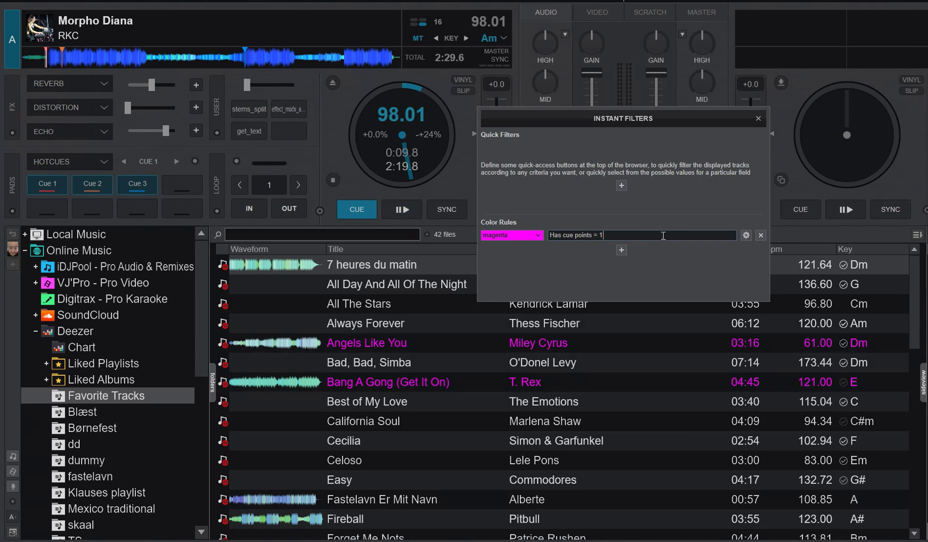
{"action": "key", "text": "BackSpace"}
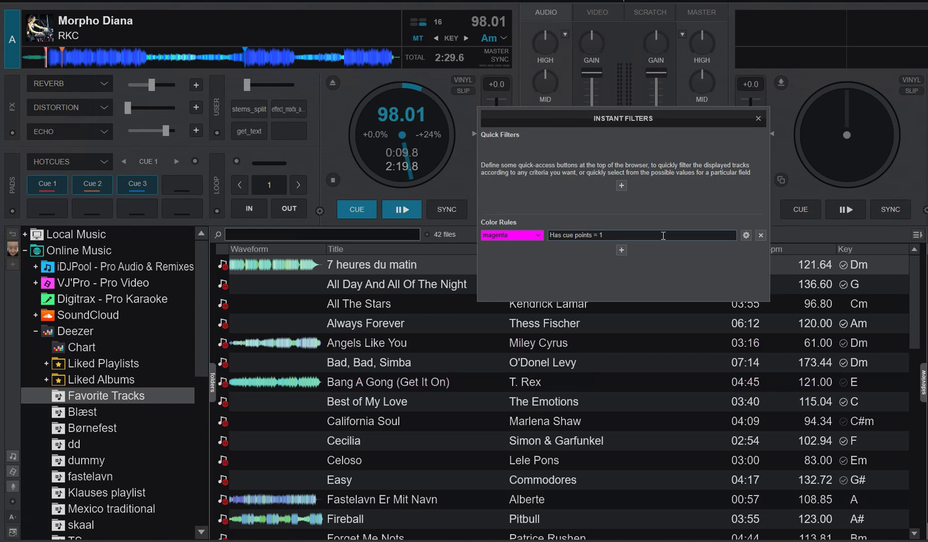
{"action": "type", "text": "0"}
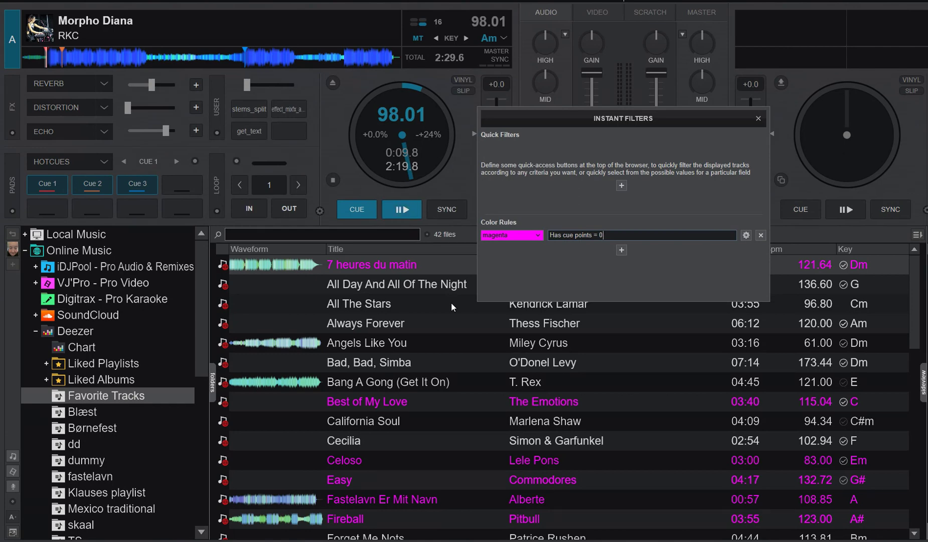
- Load All The Stars onto deck A and set Cue 1 with hotcue pad 1
{"action": "left_click", "coordinate": [396, 304]}
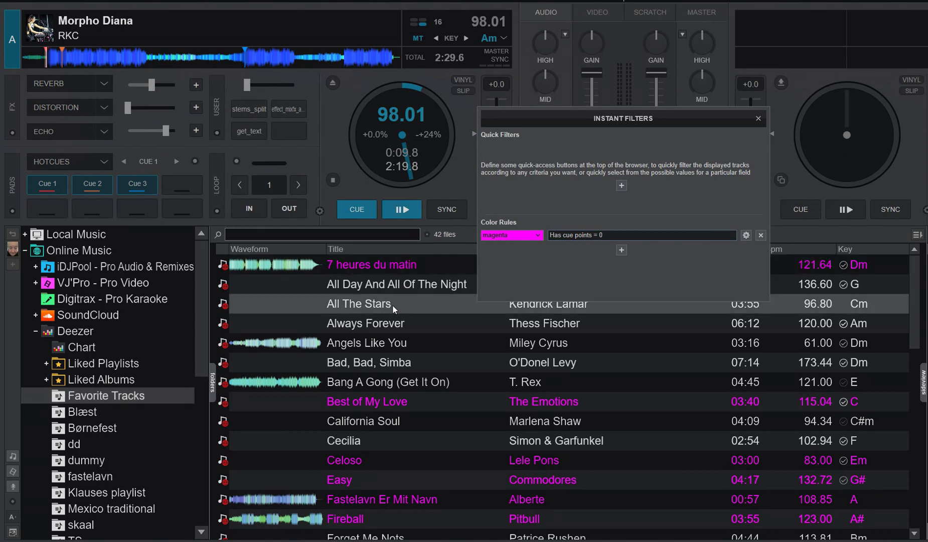
{"action": "left_click_drag", "start_coordinate": [389, 302], "coordinate": [421, 147]}
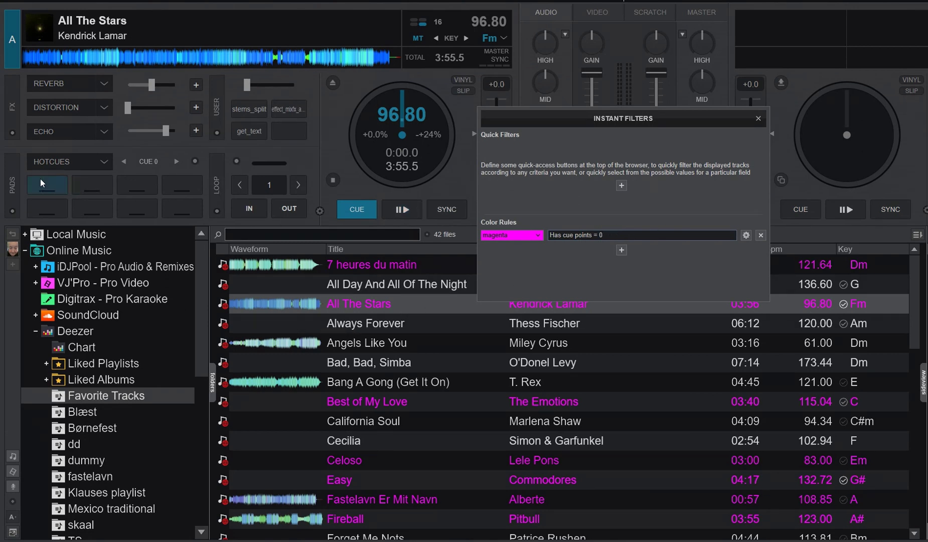
{"action": "left_click", "coordinate": [55, 178]}
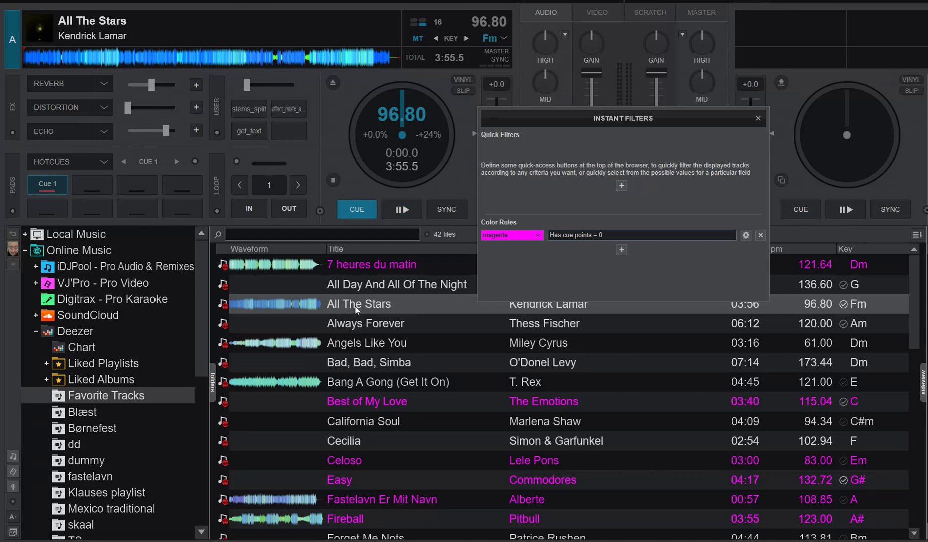